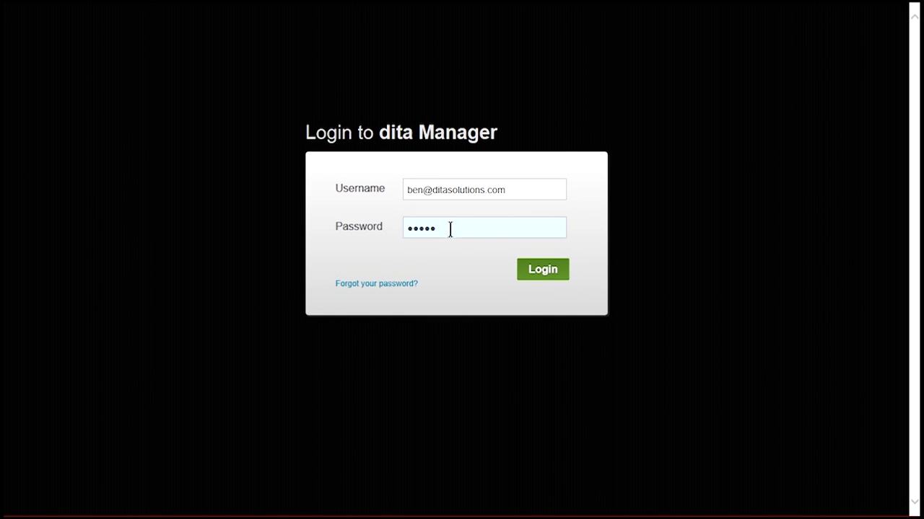
- Log in to dita Manager as the administrator to reach the Your Swim School dashboard
{"action": "left_click", "coordinate": [533, 268]}
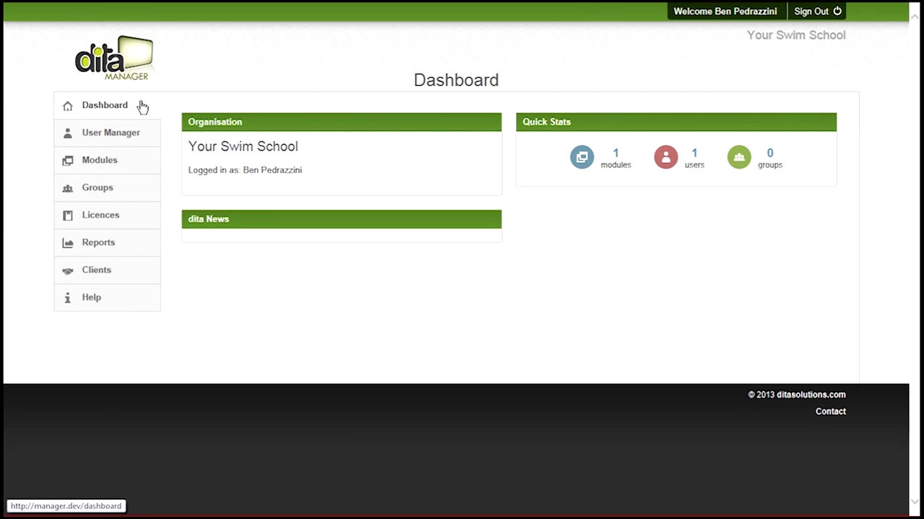
- Browse the User Manager and Modules pages, then go to Groups, which lists none
{"action": "left_click", "coordinate": [117, 135]}
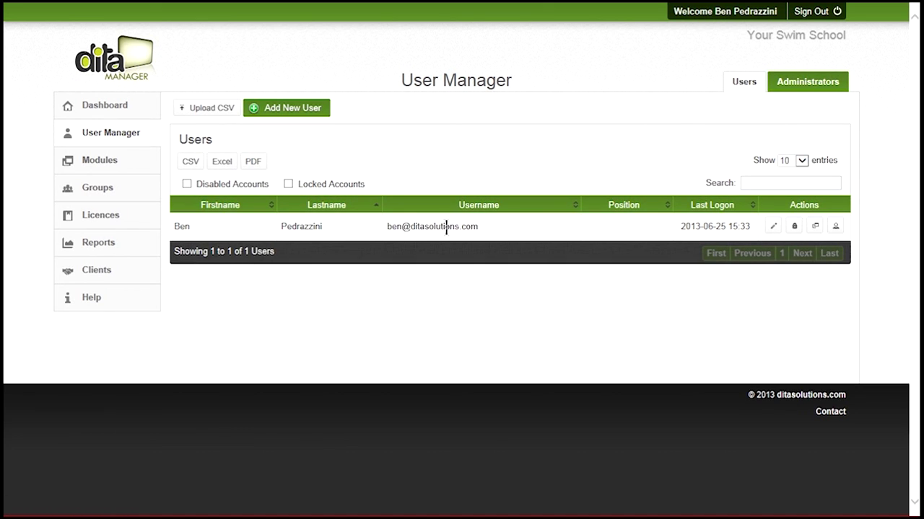
{"action": "left_click", "coordinate": [124, 160]}
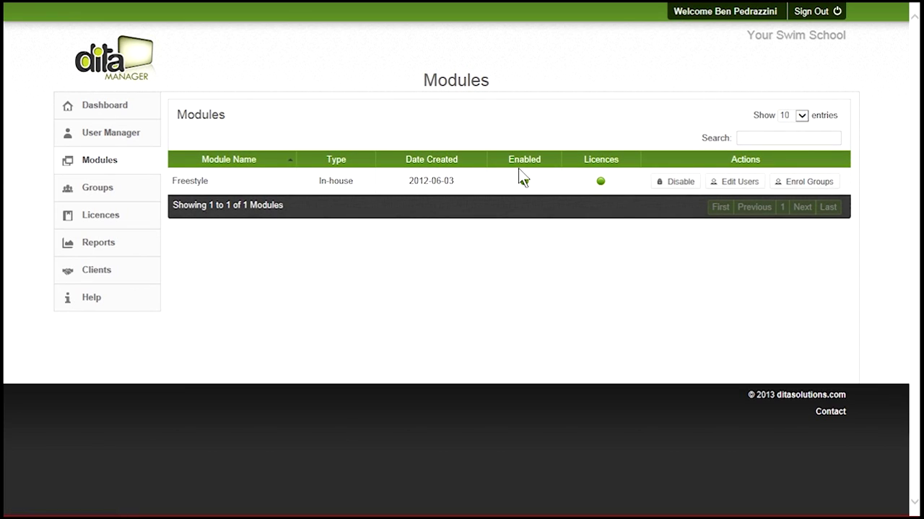
{"action": "left_click", "coordinate": [105, 191]}
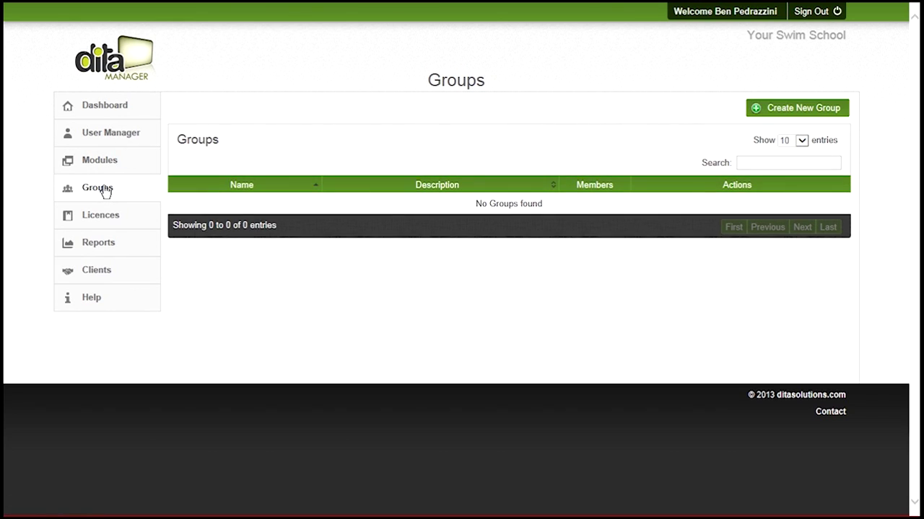
- Create a group named 'Your Swim School' with the description 'Desc'
{"action": "left_click", "coordinate": [770, 109]}
{"action": "type", "text": "Your Sw"}
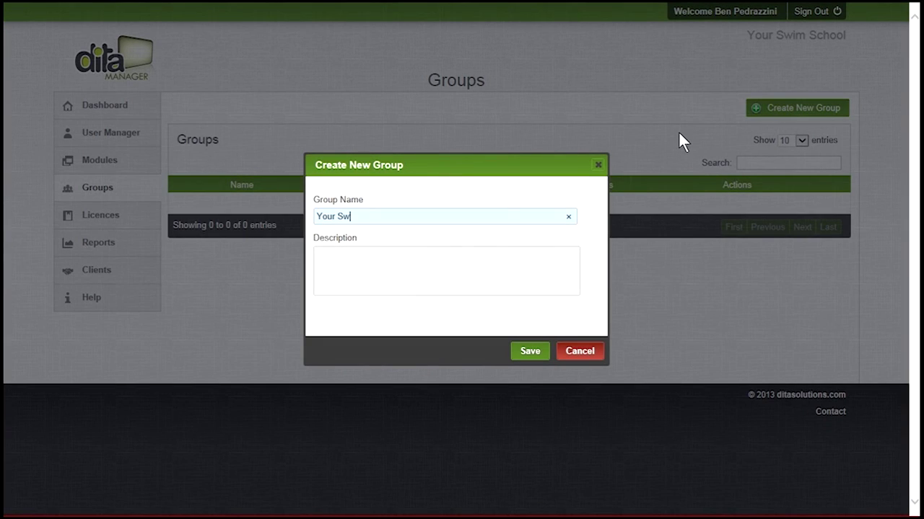
{"action": "type", "text": "im School"}
{"action": "left_click", "coordinate": [358, 260]}
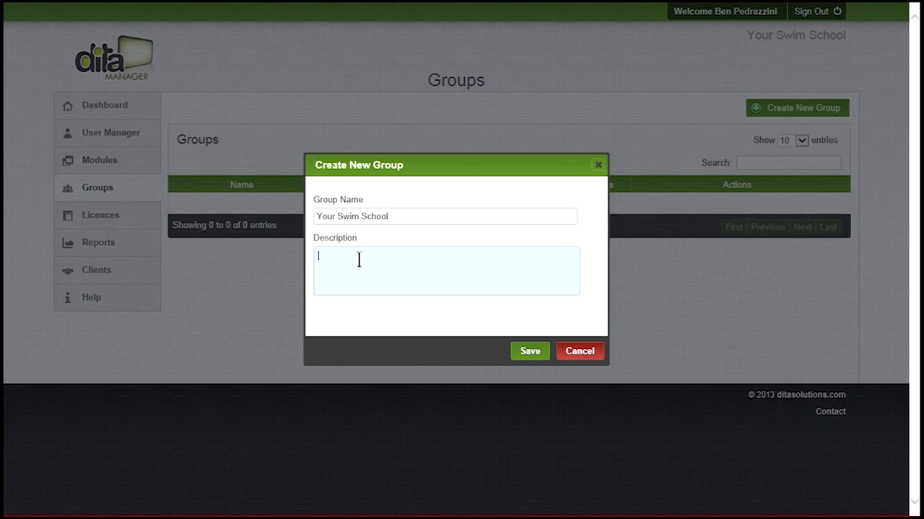
{"action": "type", "text": "Desc"}
{"action": "left_click", "coordinate": [528, 350]}
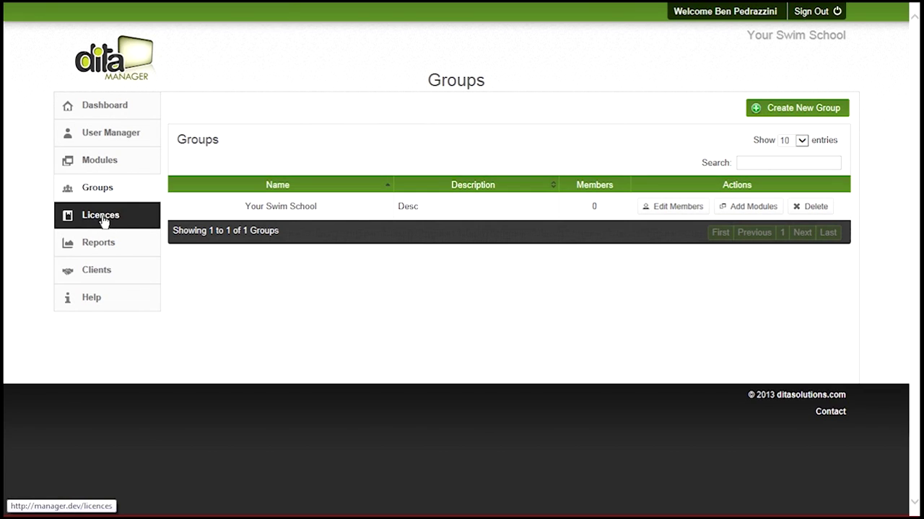
- Check the Freestyle trial licence (10 allocated, 10 remaining), then return to User Manager
{"action": "left_click", "coordinate": [106, 221]}
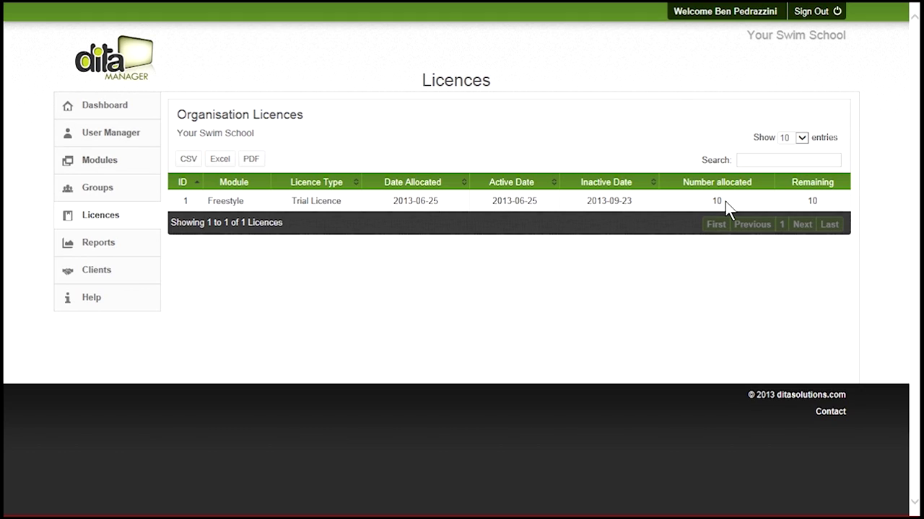
{"action": "left_click", "coordinate": [106, 136]}
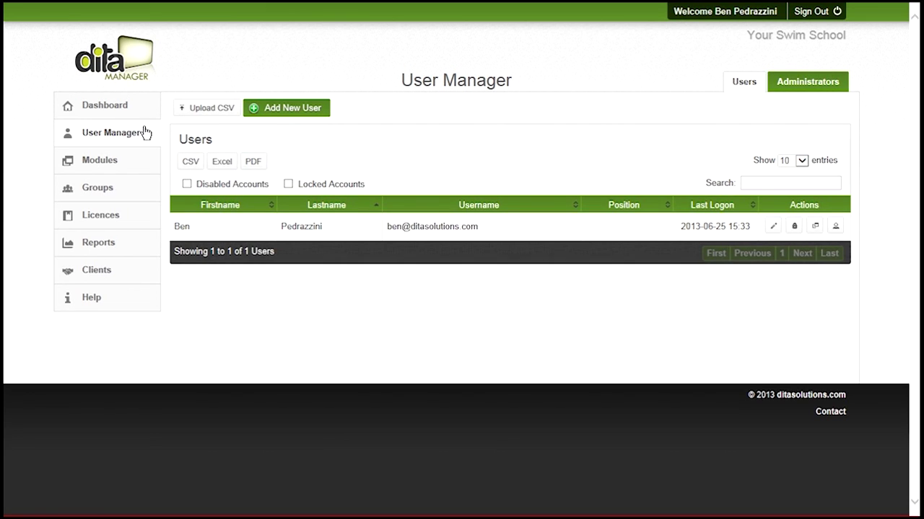
- Start a new user named 'New Teacher' with the teacher's e-mail address as username
{"action": "left_click", "coordinate": [287, 110]}
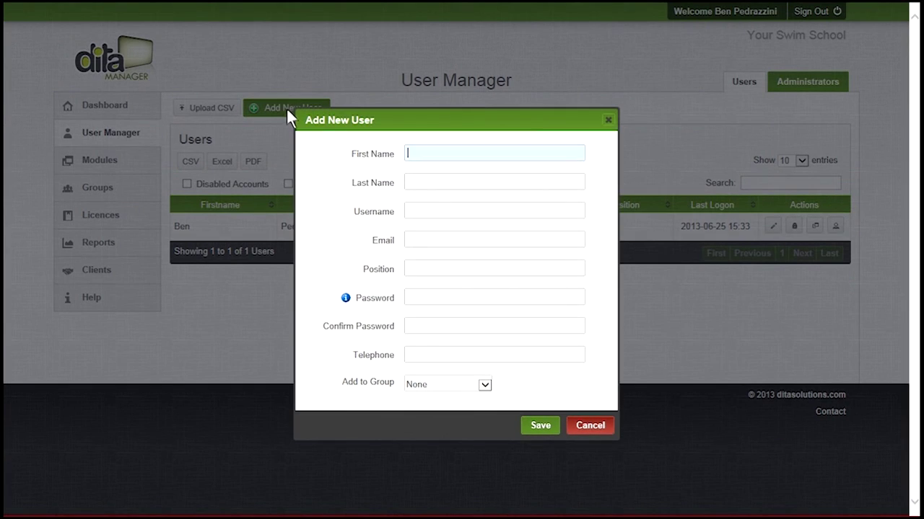
{"action": "type", "text": "New"}
{"action": "key", "text": "Tab"}
{"action": "type", "text": "Teacher"}
{"action": "left_click", "coordinate": [428, 212]}
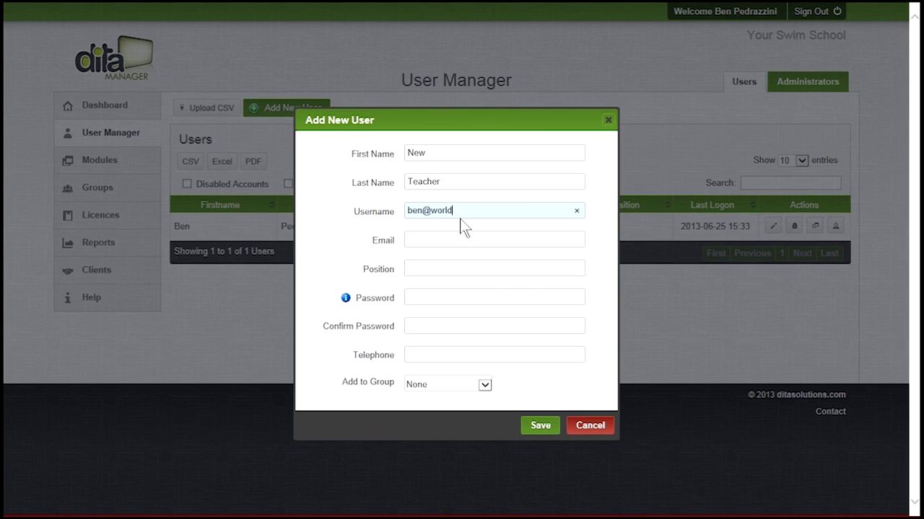
- Copy the username into Email, set position 'Baby Teacher', and view the password guidance
{"action": "left_click_drag", "start_coordinate": [547, 210], "coordinate": [405, 213]}
{"action": "key", "text": "ctrl+c"}
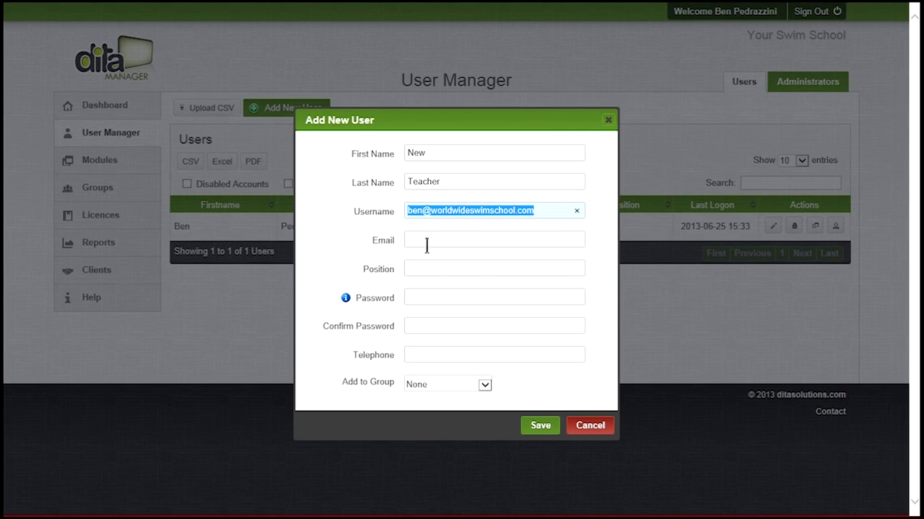
{"action": "left_click", "coordinate": [426, 240]}
{"action": "key", "text": "ctrl+v"}
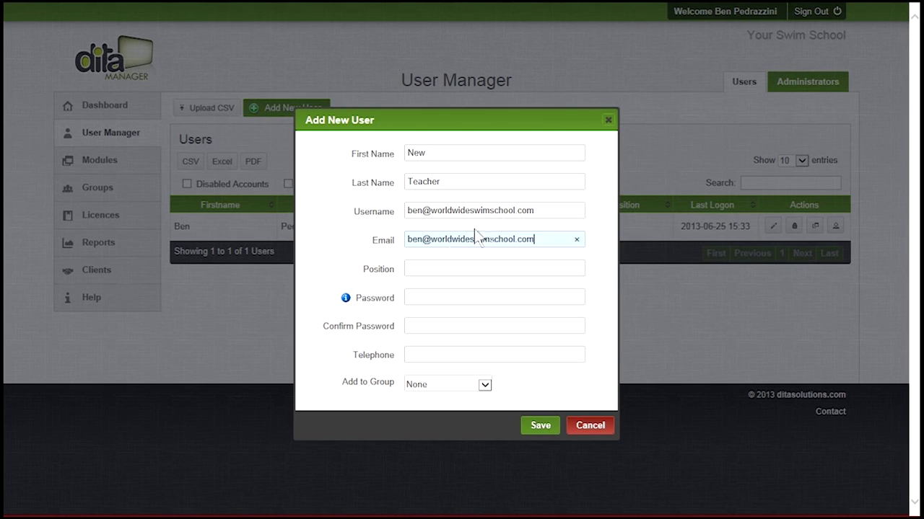
{"action": "left_click", "coordinate": [422, 268]}
{"action": "type", "text": "Baby Teacher"}
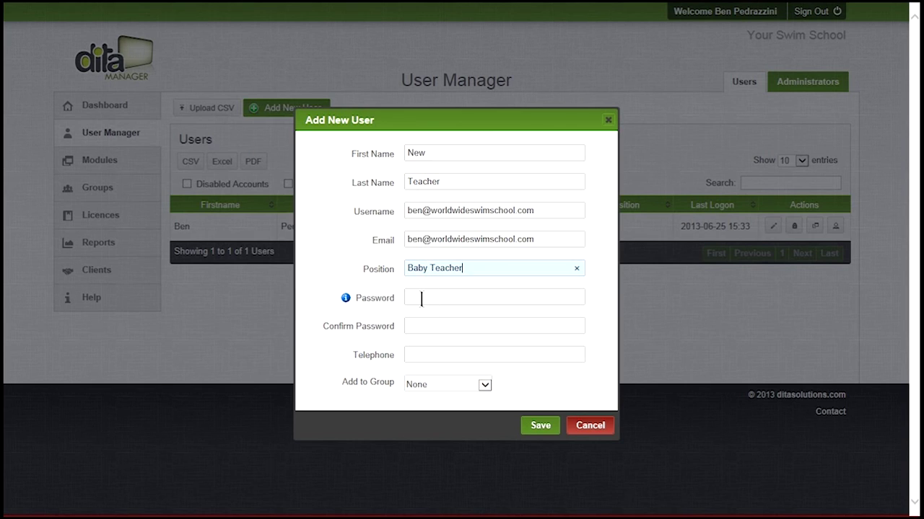
{"action": "left_click", "coordinate": [421, 297]}
{"action": "mouse_move", "coordinate": [346, 301]}
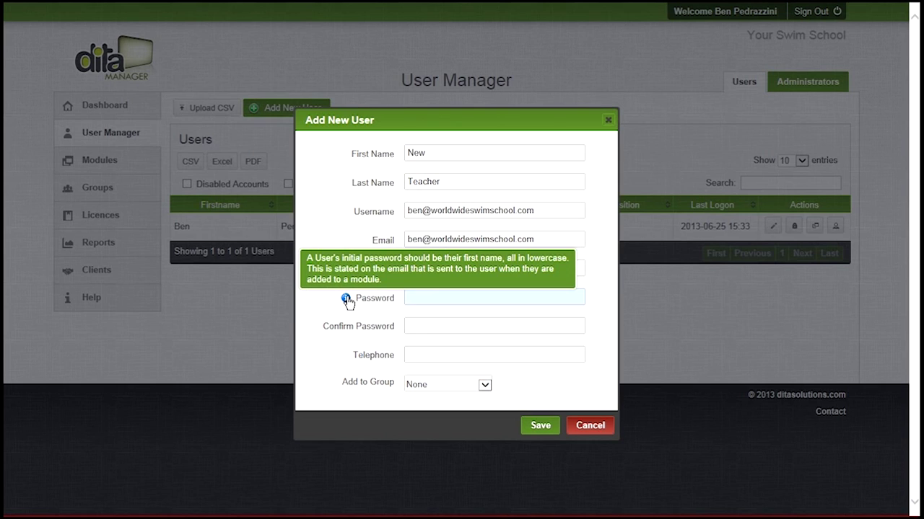
- Replace the placeholder with the teacher's first name and enter a matching password twice
{"action": "left_click", "coordinate": [438, 153]}
{"action": "left_click_drag", "start_coordinate": [438, 153], "coordinate": [393, 160]}
{"action": "type", "text": "Ben"}
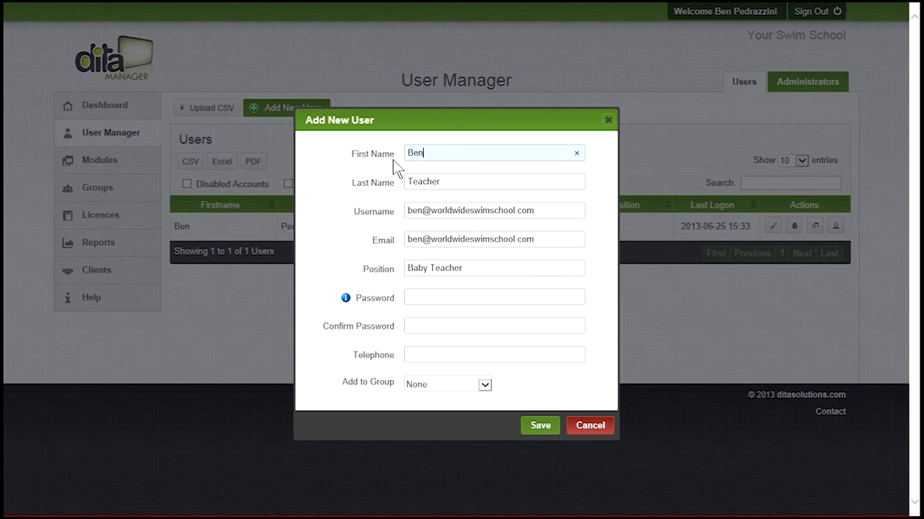
{"action": "left_click", "coordinate": [430, 296]}
{"action": "type", "text": "•••"}
{"action": "key", "text": "Tab"}
{"action": "type", "text": "•••"}
- Enter the user's telephone number, add them to Your Swim School, and save the user
{"action": "left_click", "coordinate": [406, 360]}
{"action": "type", "text": "1234567"}
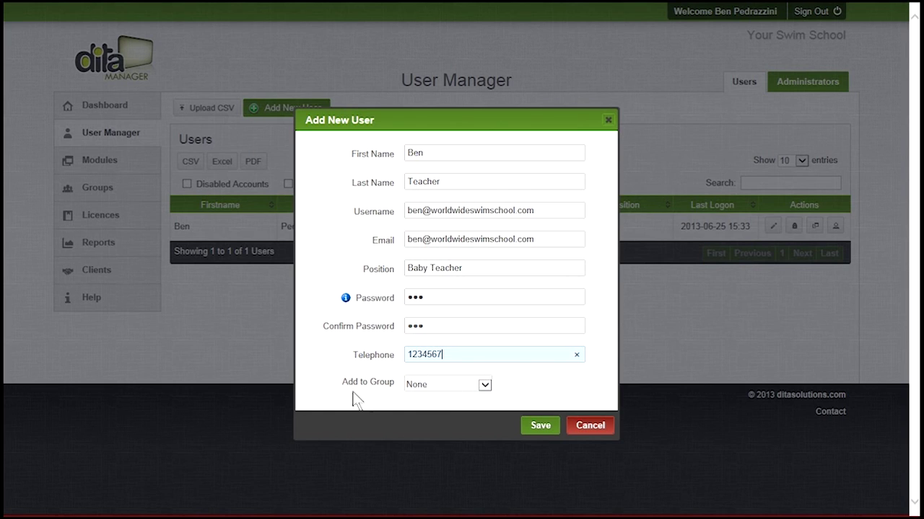
{"action": "left_click", "coordinate": [467, 390]}
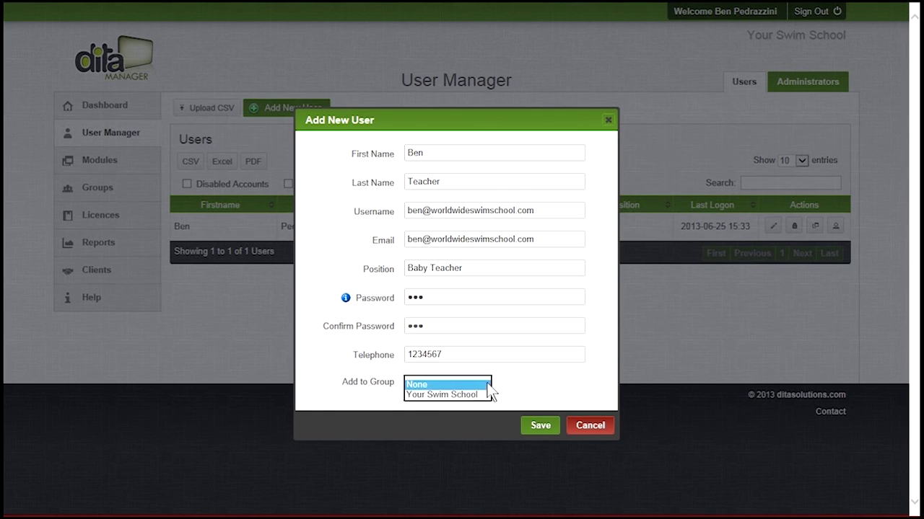
{"action": "left_click", "coordinate": [466, 398]}
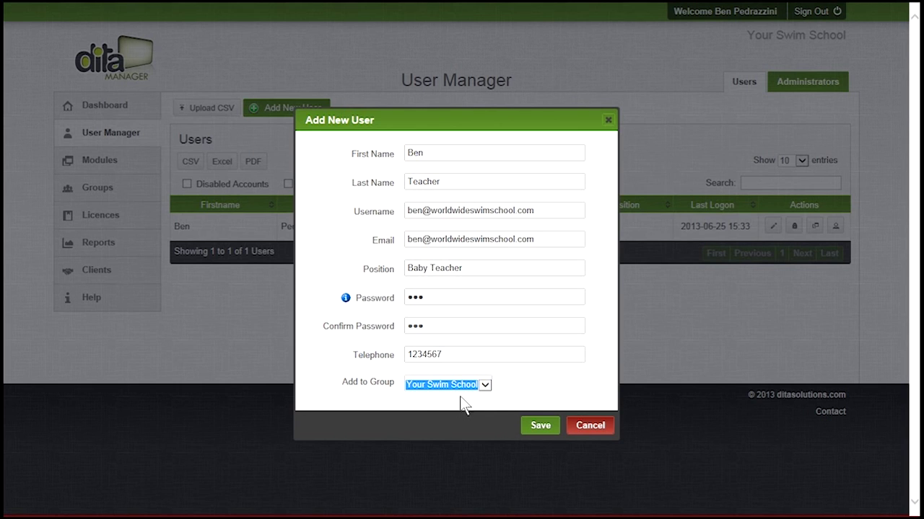
{"action": "left_click", "coordinate": [546, 427]}
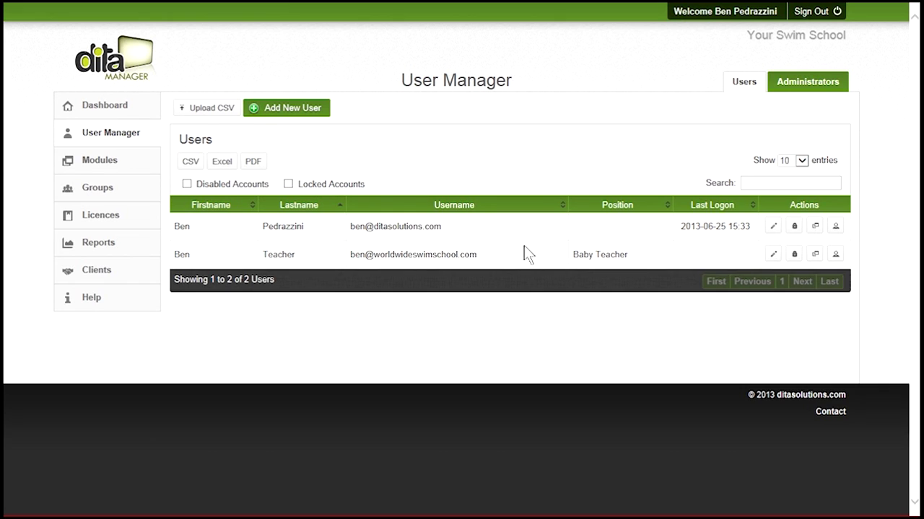
{"action": "left_click", "coordinate": [773, 254]}
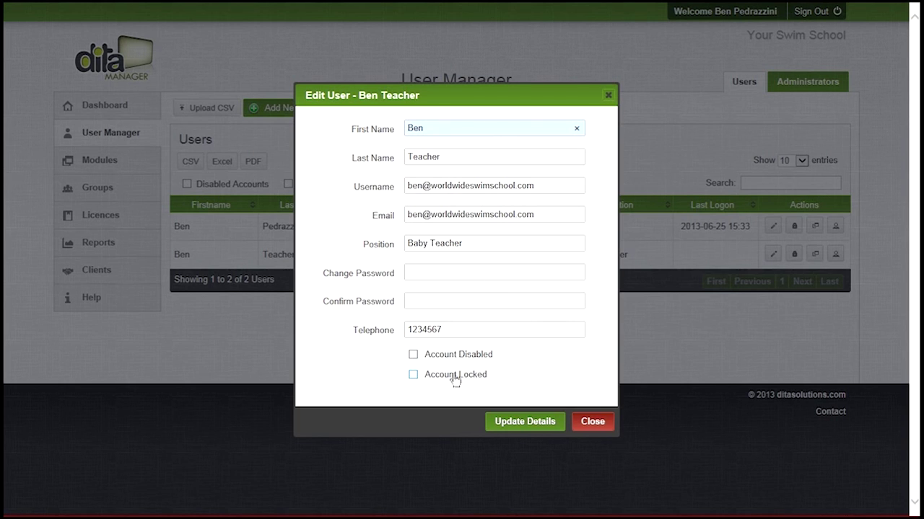
{"action": "left_click", "coordinate": [593, 423]}
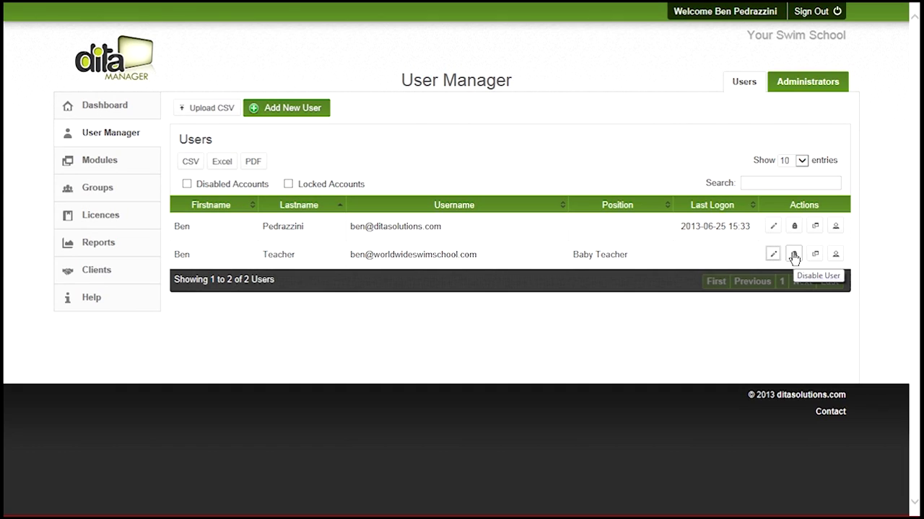
{"action": "left_click", "coordinate": [834, 256]}
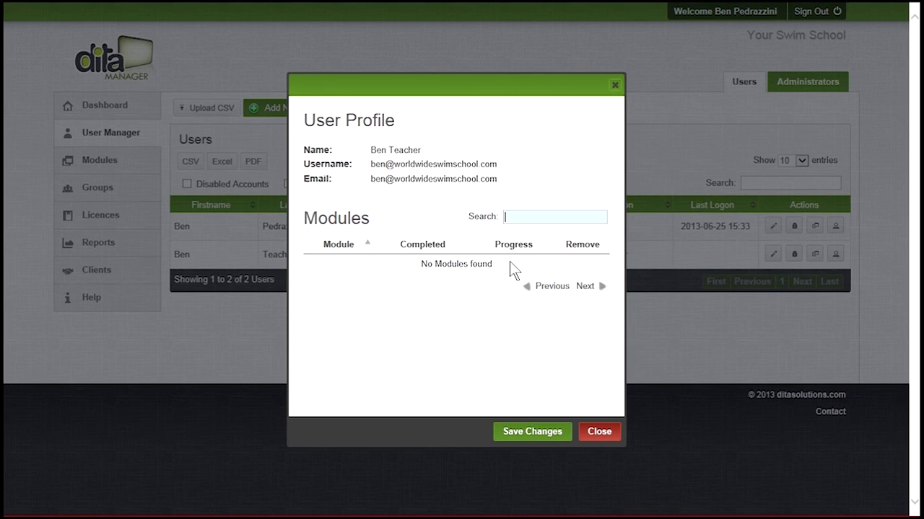
{"action": "left_click", "coordinate": [603, 433]}
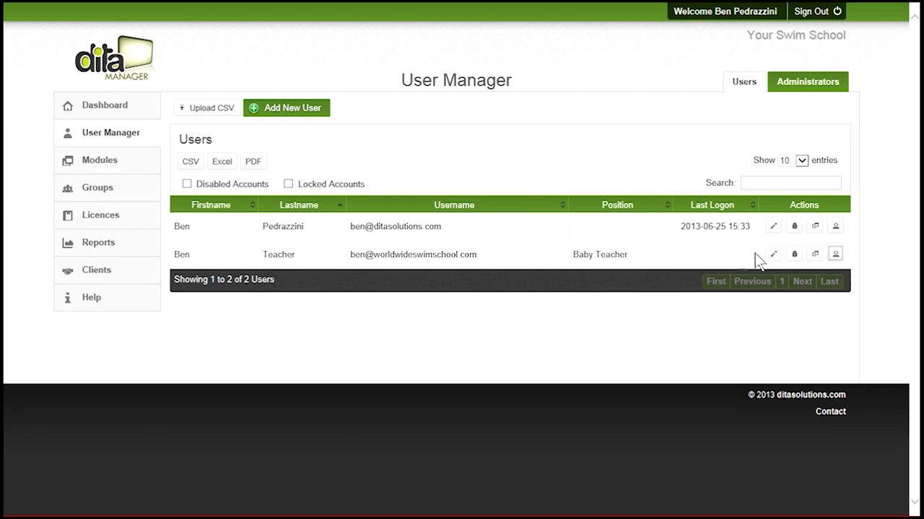
- Assign Freestyle to the teacher with email notification, complete-by 31 July 2013, and the Trial Licence
{"action": "left_click", "coordinate": [816, 254]}
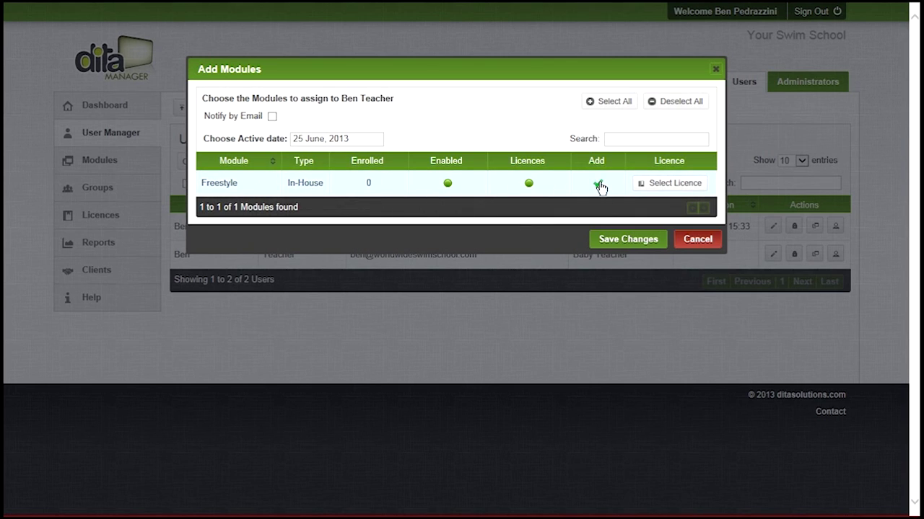
{"action": "left_click", "coordinate": [272, 116]}
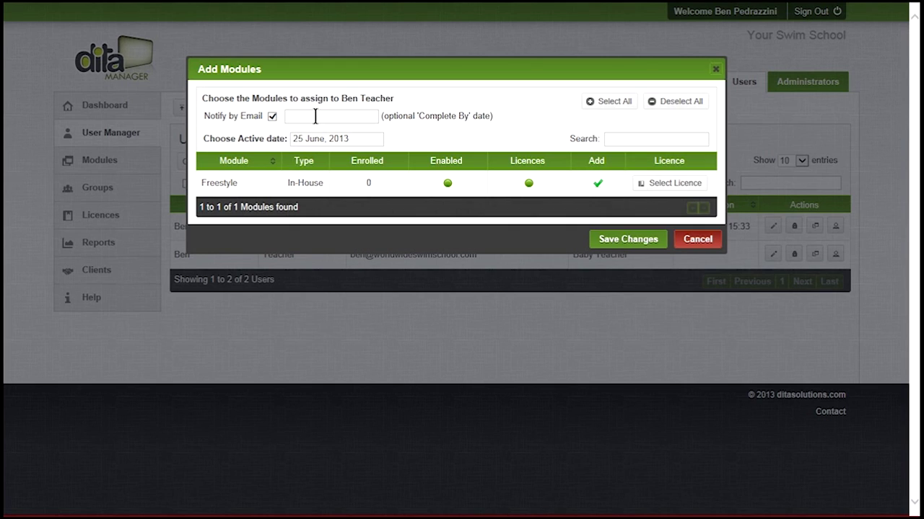
{"action": "left_click", "coordinate": [316, 116]}
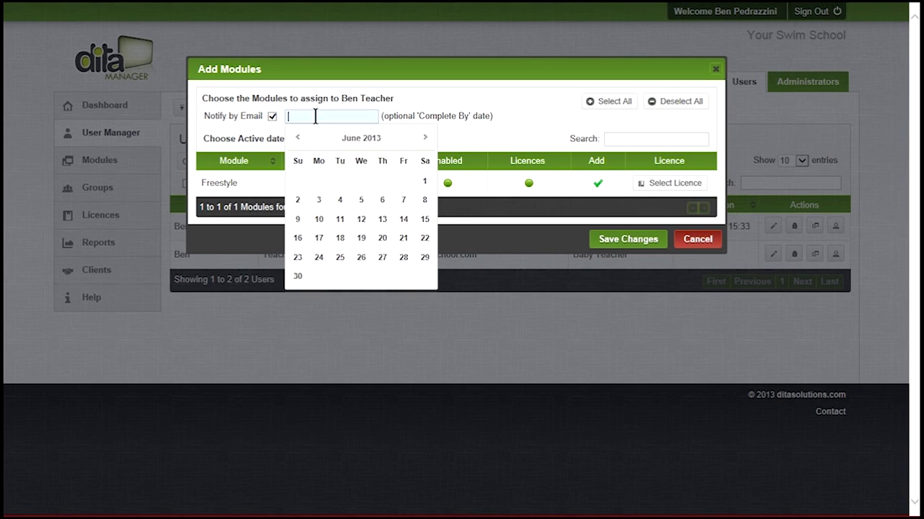
{"action": "left_click", "coordinate": [425, 138]}
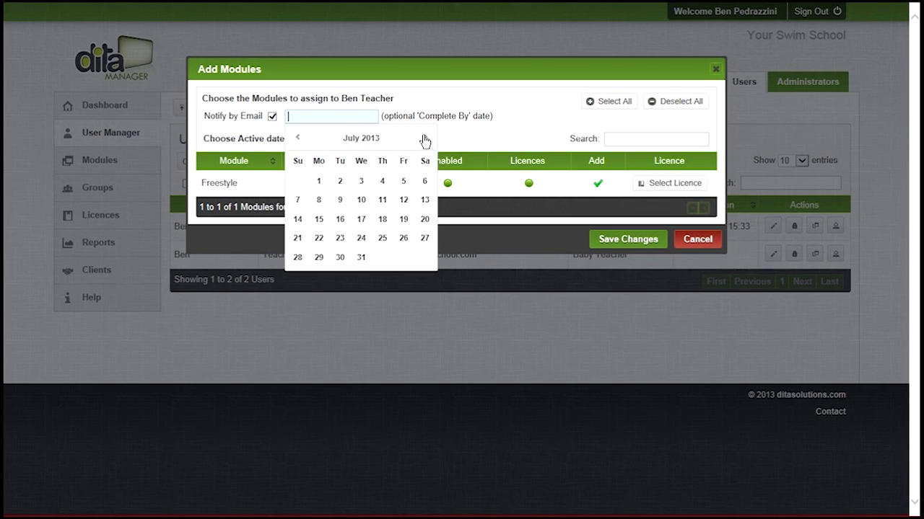
{"action": "left_click", "coordinate": [361, 257]}
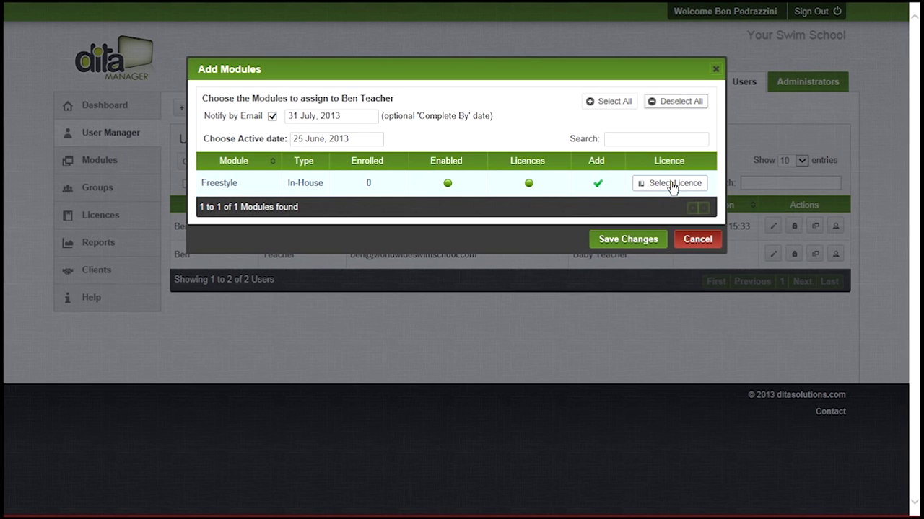
{"action": "left_click", "coordinate": [672, 184]}
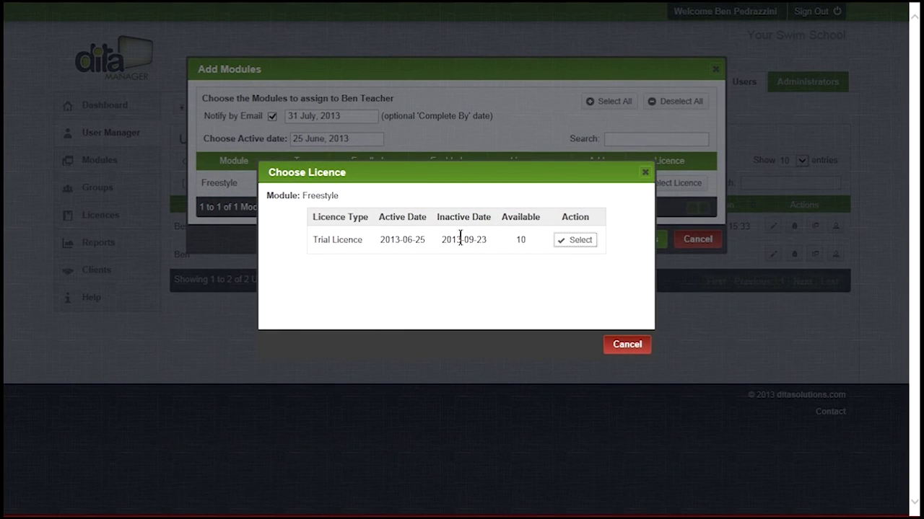
{"action": "left_click", "coordinate": [579, 243]}
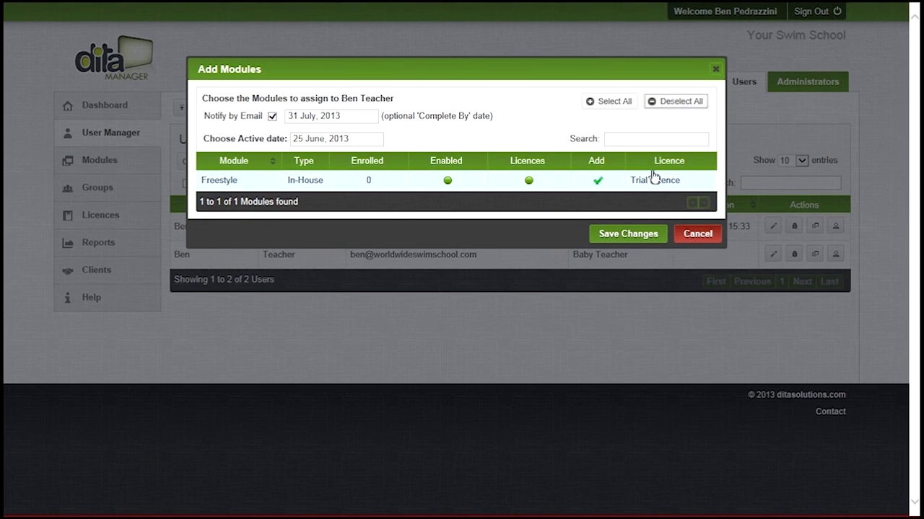
- Save the teacher's Freestyle module assignment
{"action": "left_click", "coordinate": [631, 237]}
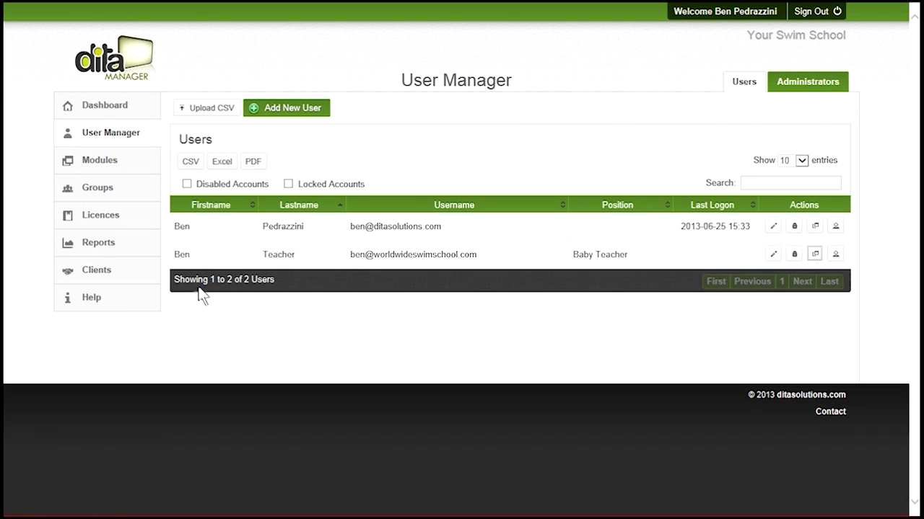
- In Reports, view the teacher's modules, compare Group and Module Reports, ending on Group Reports
{"action": "left_click", "coordinate": [104, 244]}
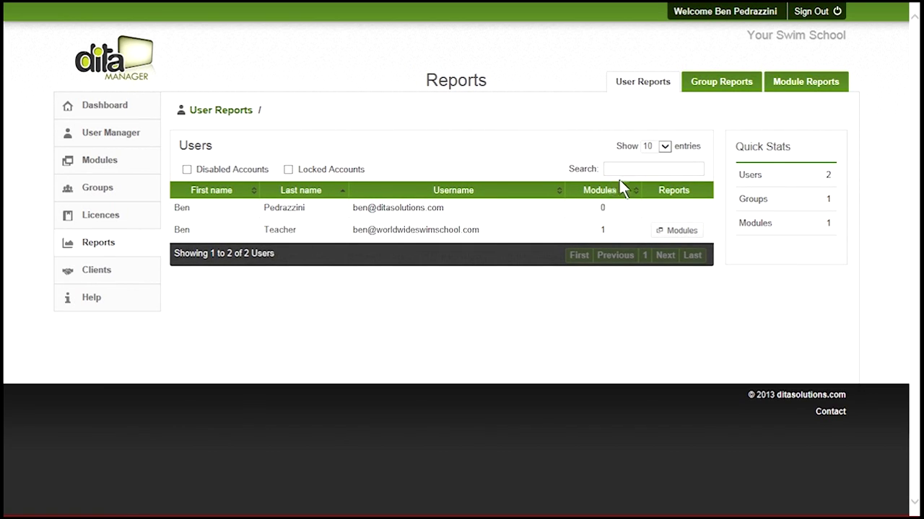
{"action": "left_click", "coordinate": [676, 231]}
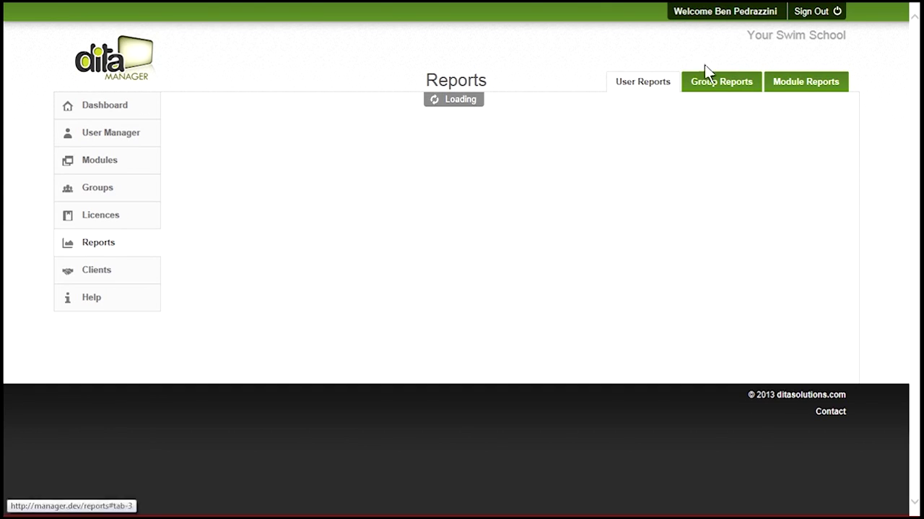
{"action": "left_click", "coordinate": [718, 81]}
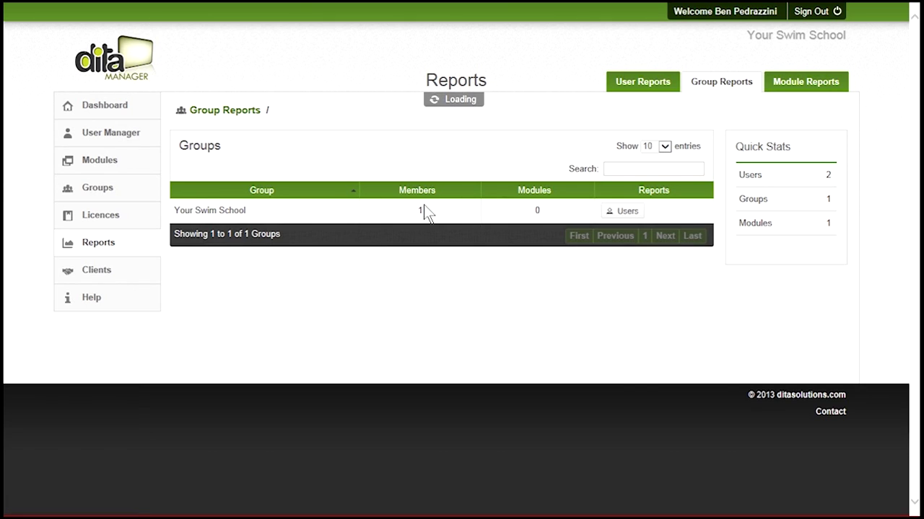
{"action": "left_click", "coordinate": [813, 84]}
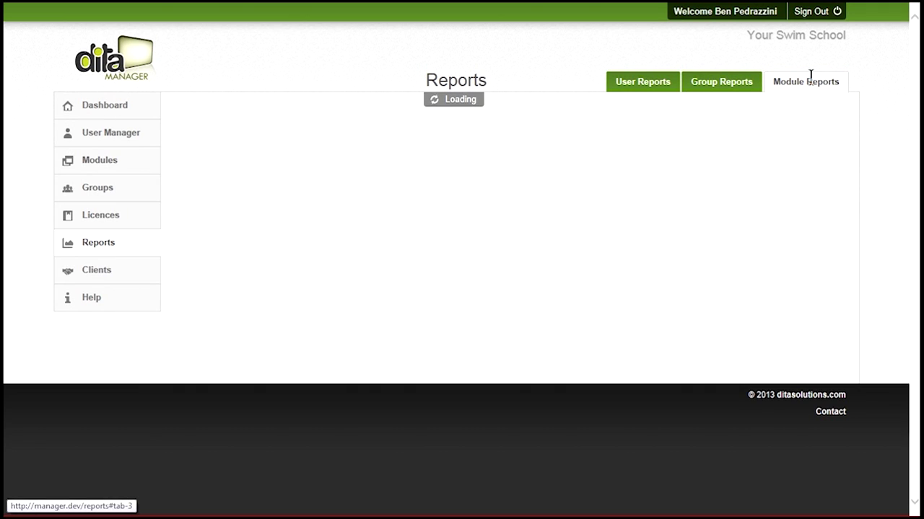
{"action": "left_click", "coordinate": [725, 85]}
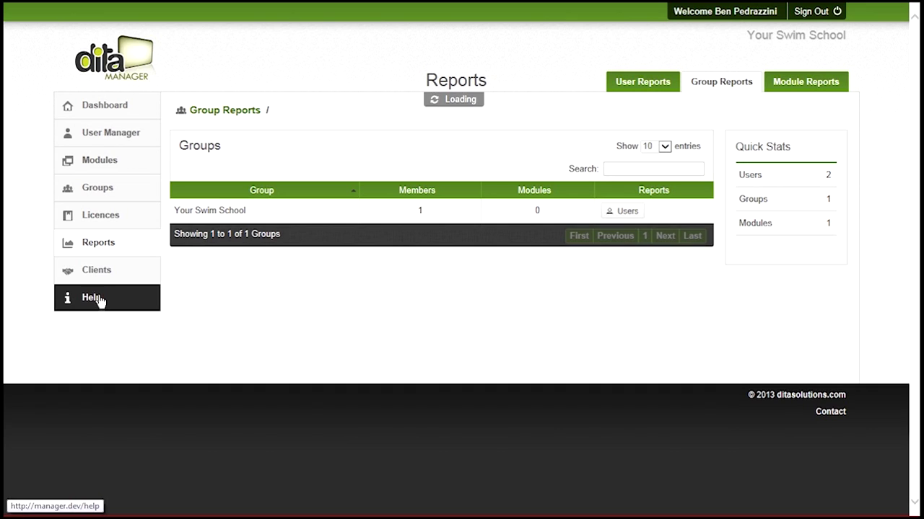
- Open Help and read through the User Manager topic on adding users and CSV uploads
{"action": "left_click", "coordinate": [99, 300]}
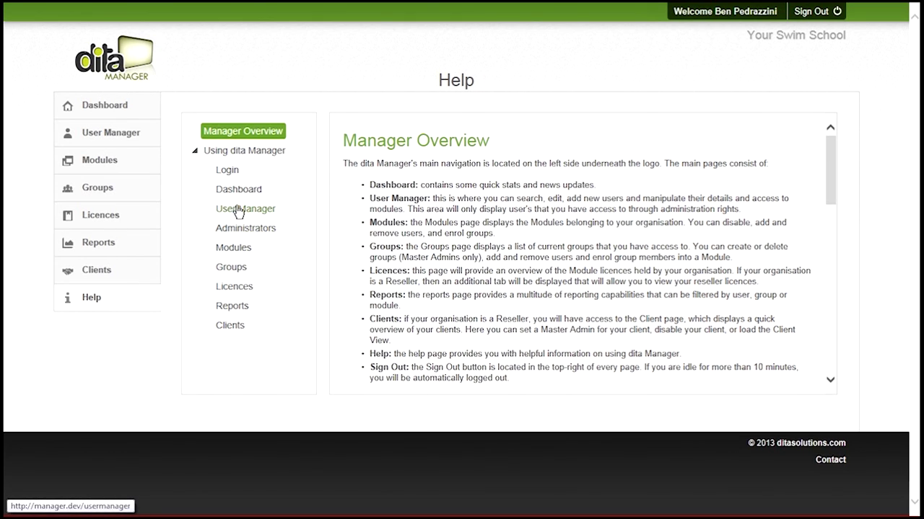
{"action": "left_click", "coordinate": [239, 209]}
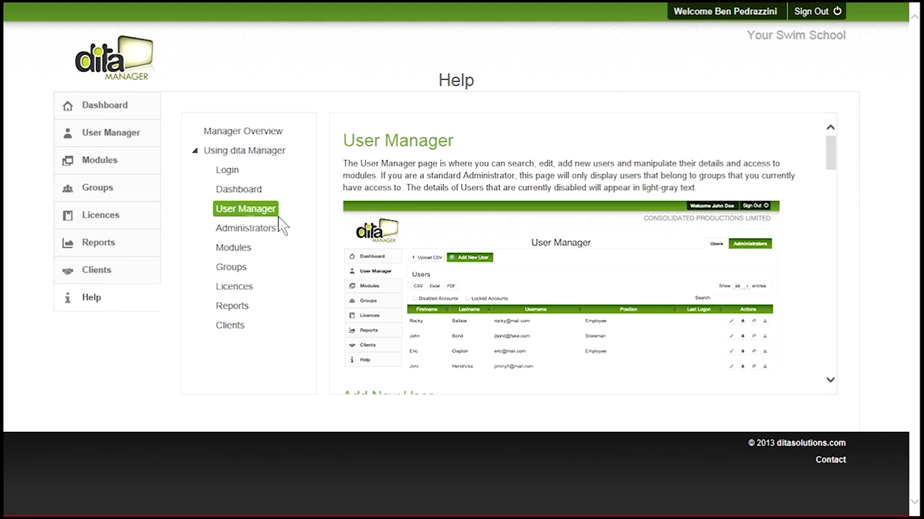
{"action": "scroll", "coordinate": [569, 217], "scroll_direction": "down", "scroll_amount": 5}
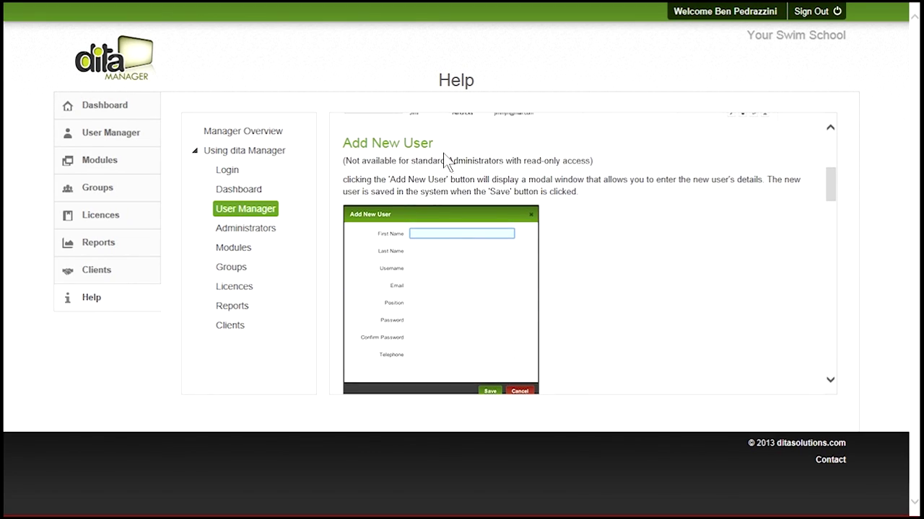
{"action": "scroll", "coordinate": [447, 153], "scroll_direction": "down", "scroll_amount": 5}
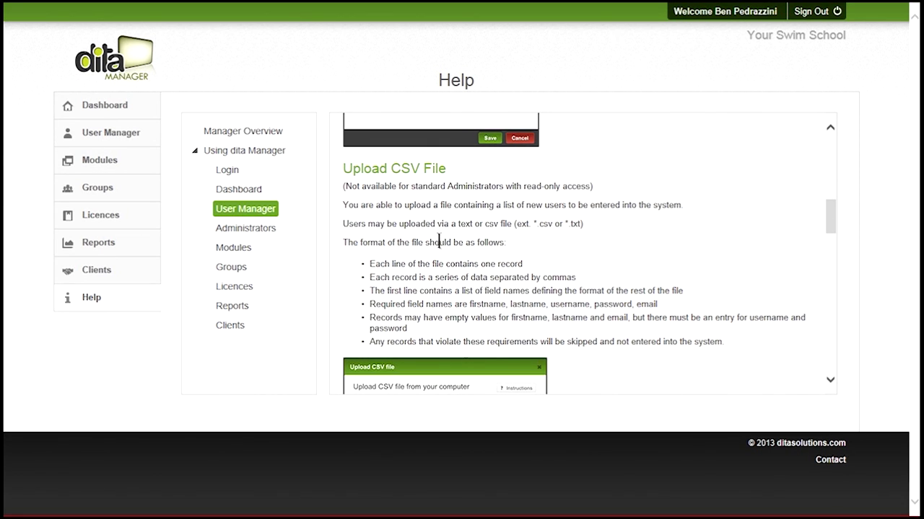
{"action": "scroll", "coordinate": [437, 241], "scroll_direction": "up", "scroll_amount": 4}
{"action": "scroll", "coordinate": [436, 239], "scroll_direction": "up", "scroll_amount": 5}
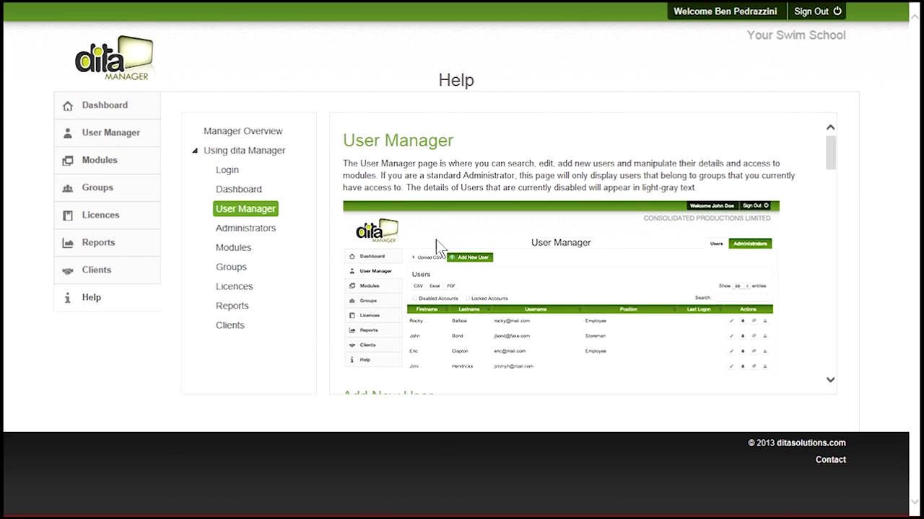